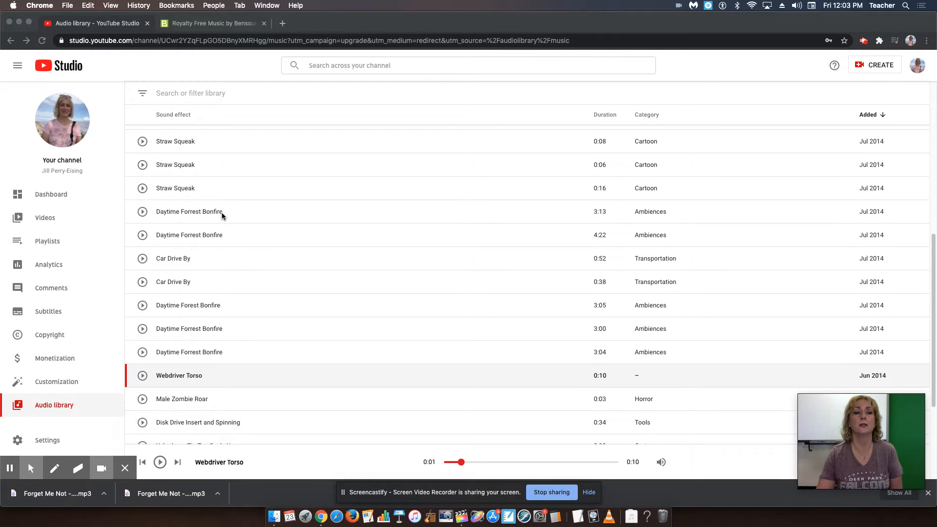
View the audio library's free music list and the Bensound royalty-free music site, returning to the audio library
scroll(209, 155, up, 5)
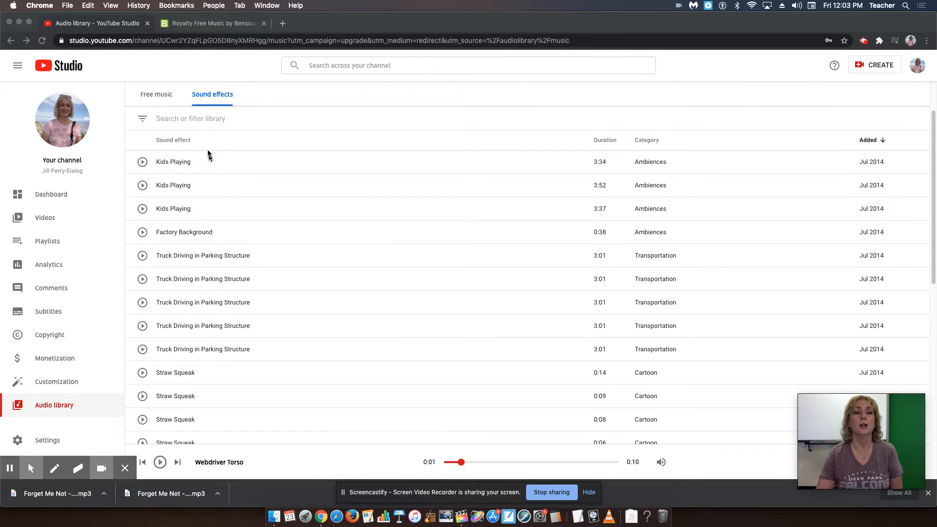
click(157, 96)
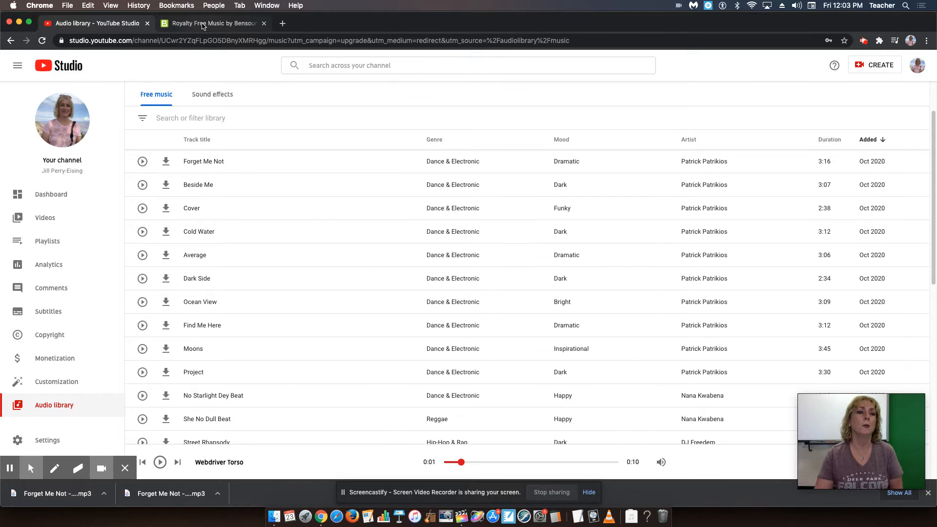
click(202, 25)
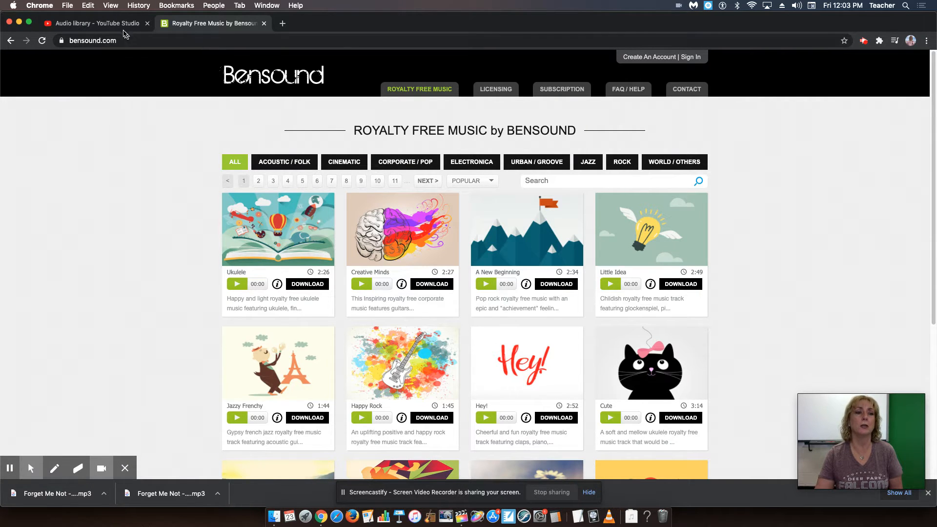
click(122, 24)
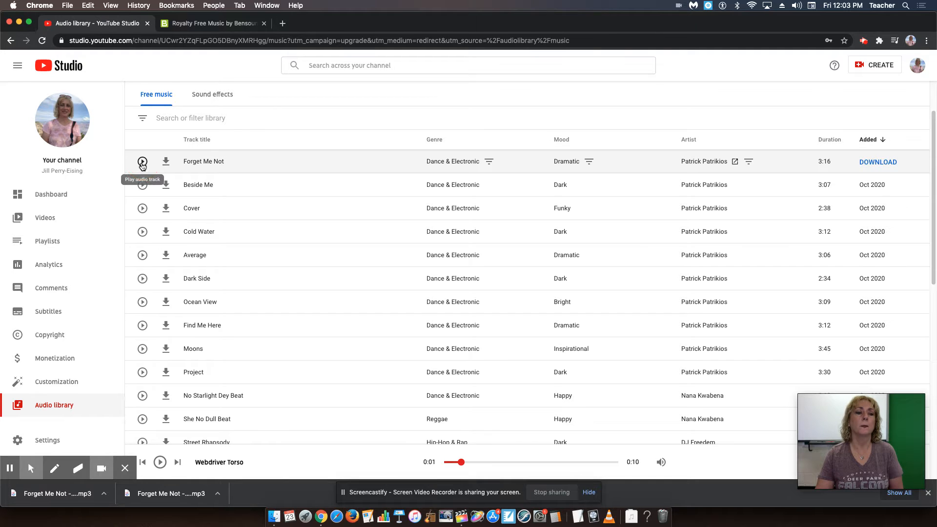
Preview the track Forget Me Not briefly and download it from the free music list
click(142, 162)
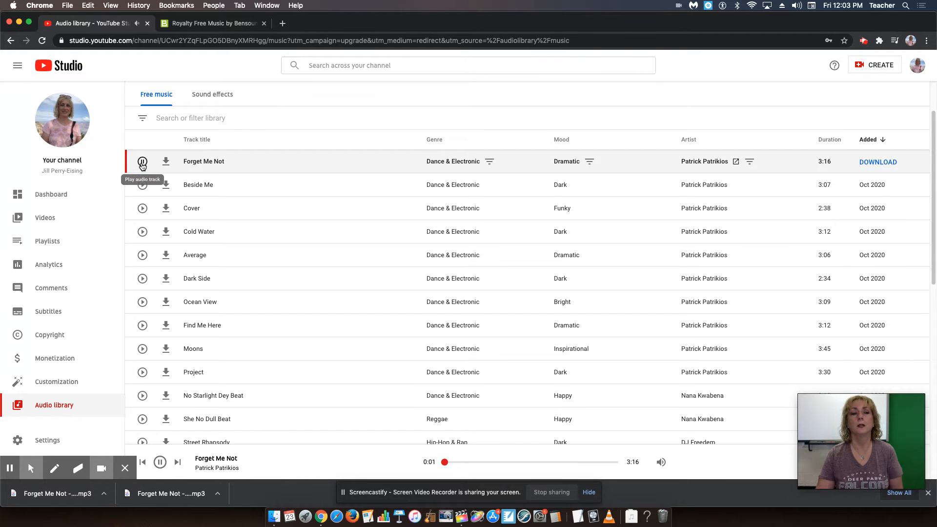
click(142, 163)
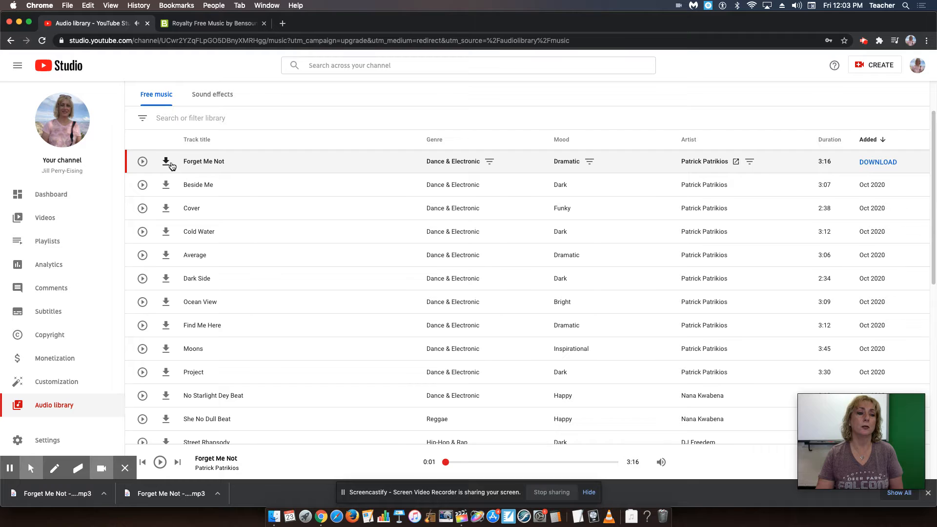
click(166, 162)
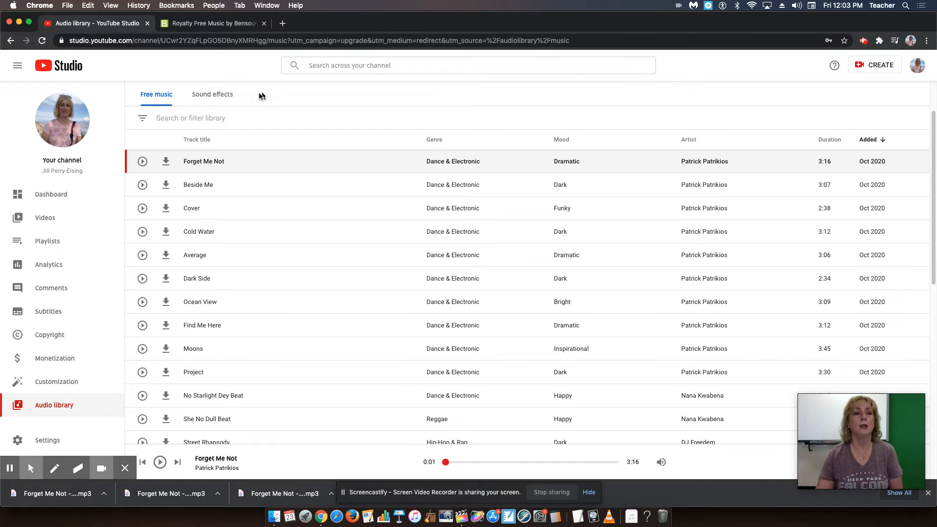
Check the sound effects list and return to the free music list
click(209, 95)
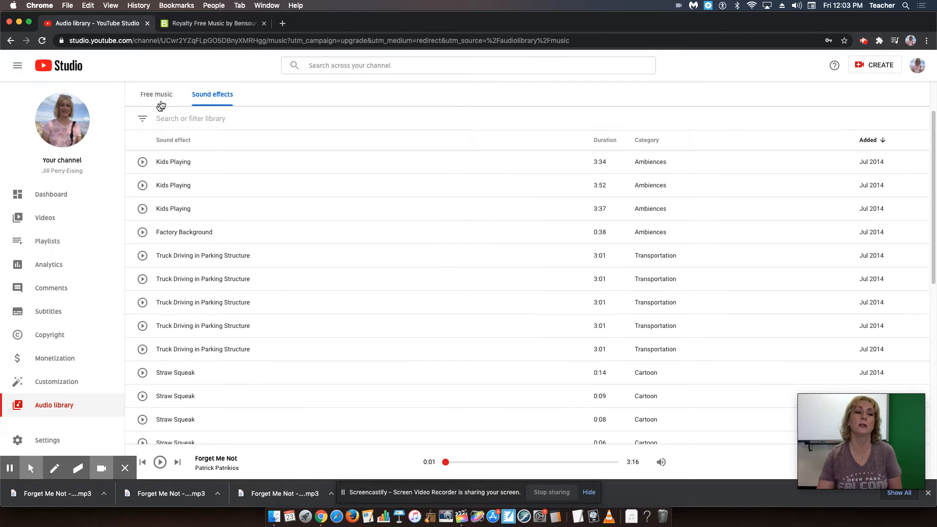
click(159, 97)
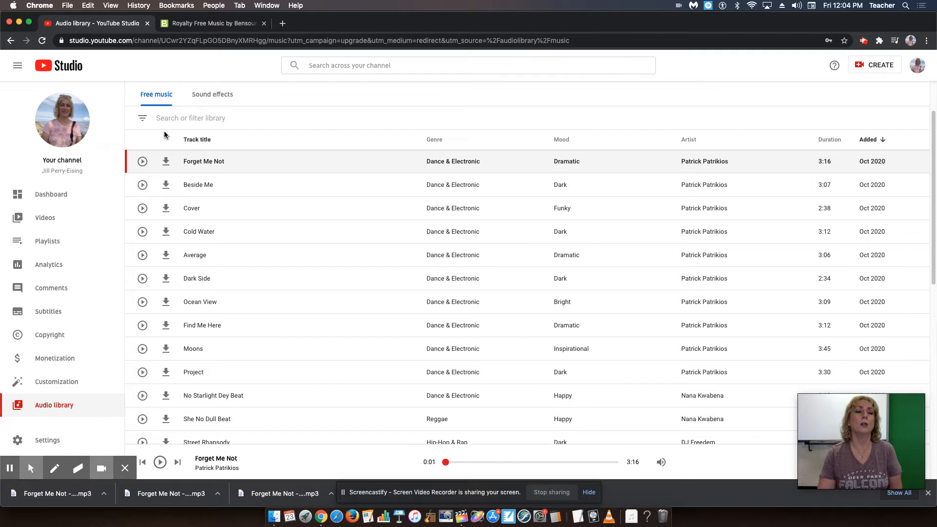
Filter the free music by the Happy mood and preview the track She No Dull Beat briefly
click(142, 121)
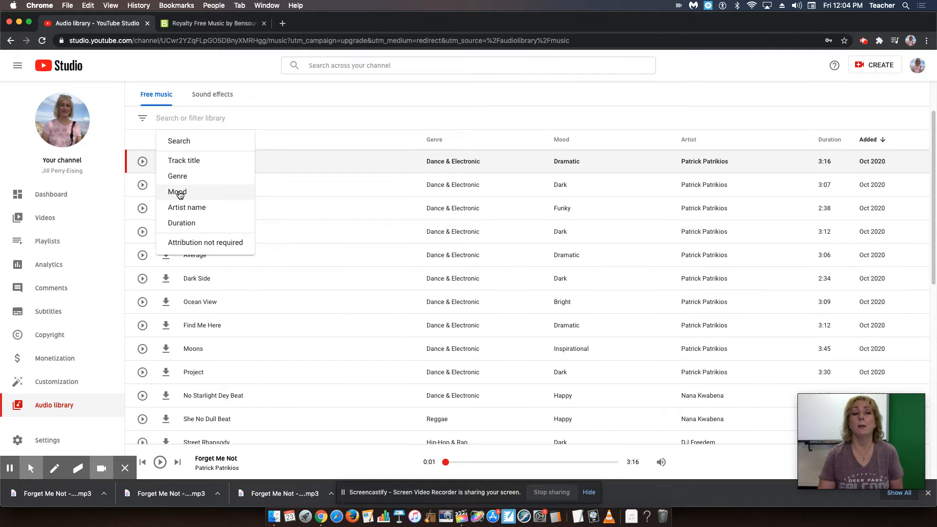
click(182, 194)
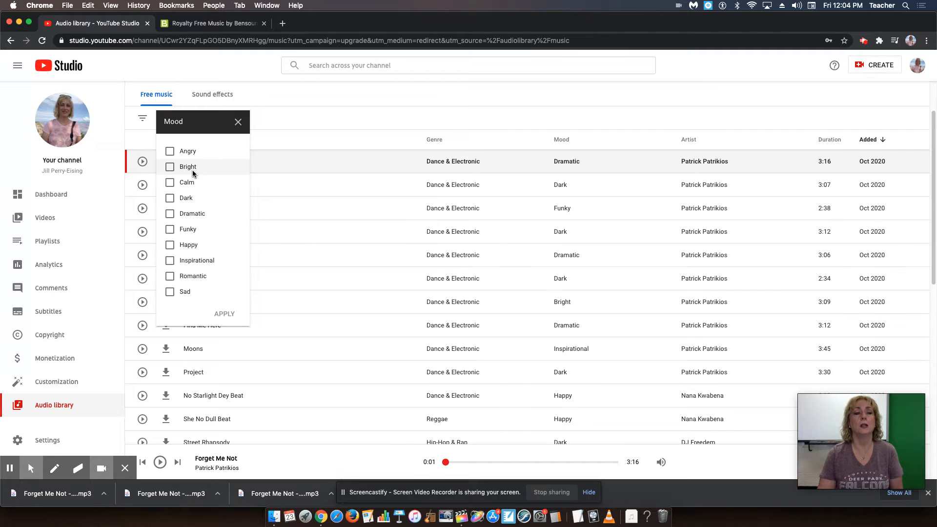
click(171, 245)
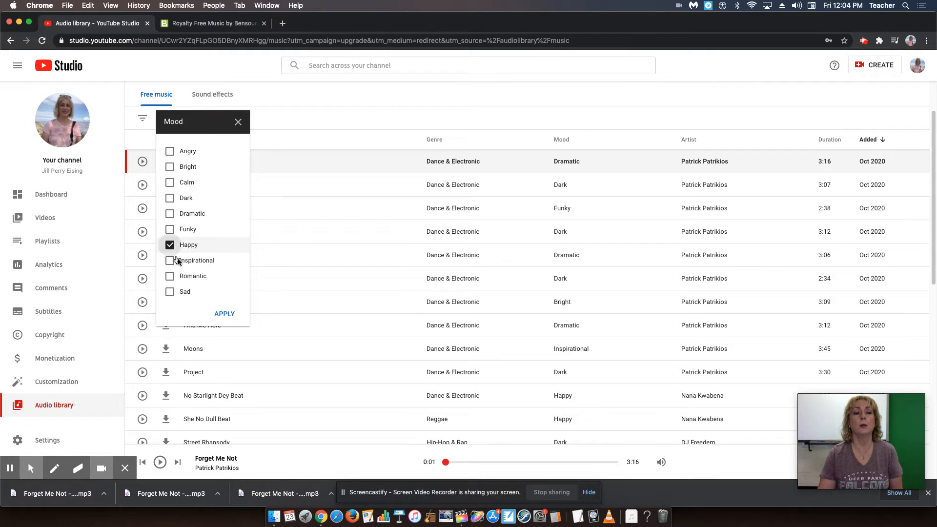
click(224, 314)
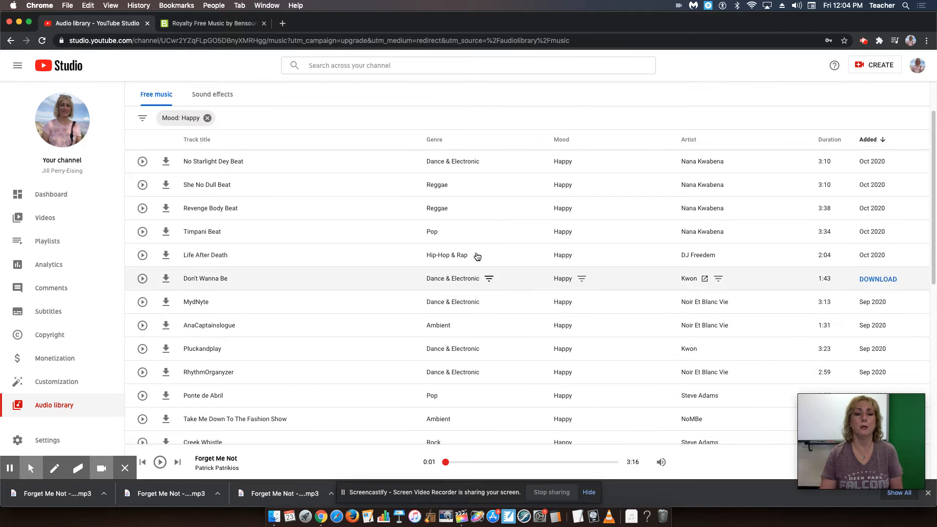
click(141, 185)
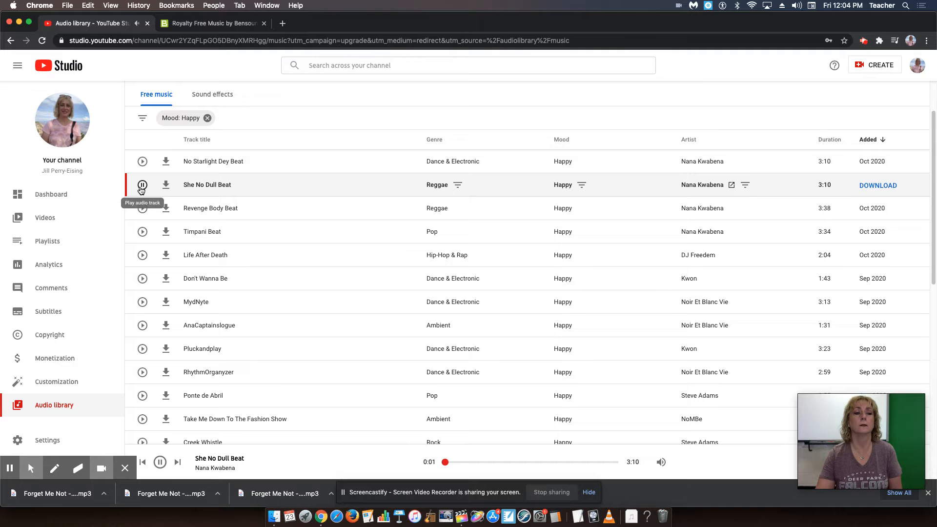
click(141, 186)
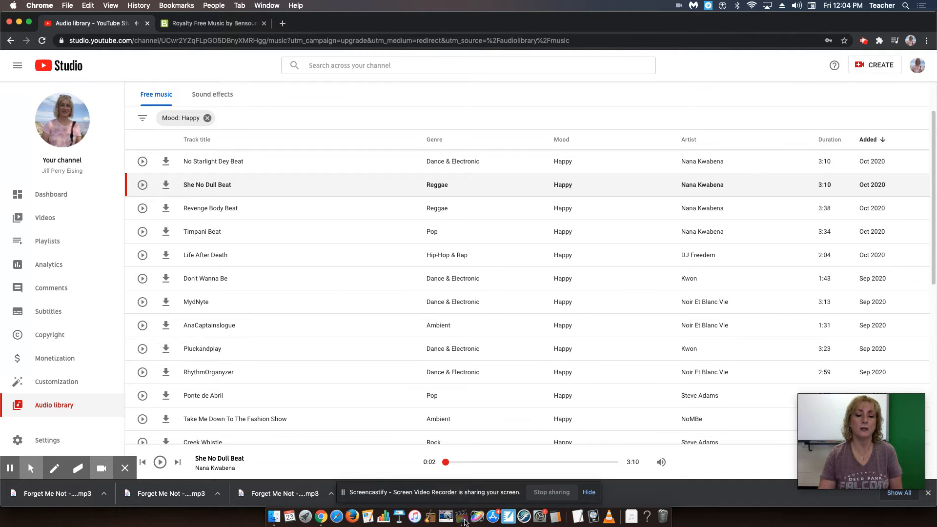
Switch to Final Cut Pro and open the Pd 3 Bone Marrow Feature Practice project in the timeline
click(462, 518)
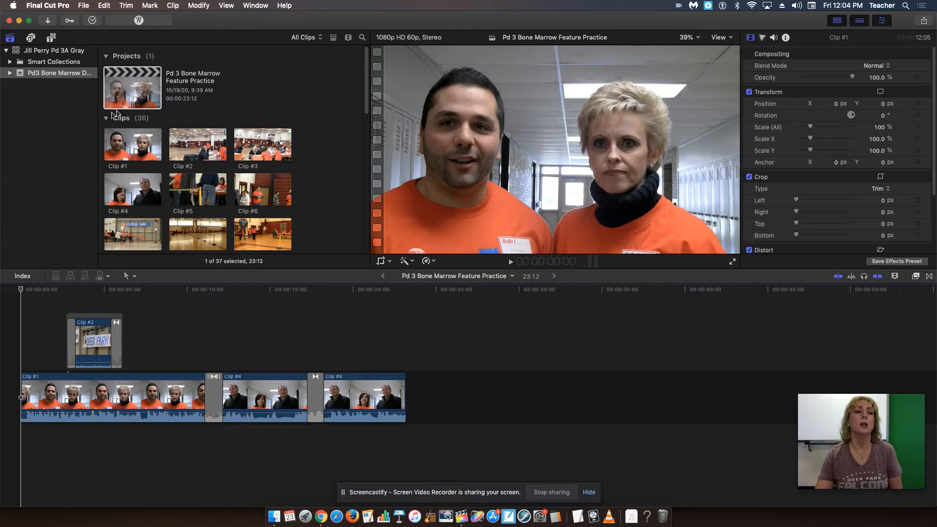
click(41, 74)
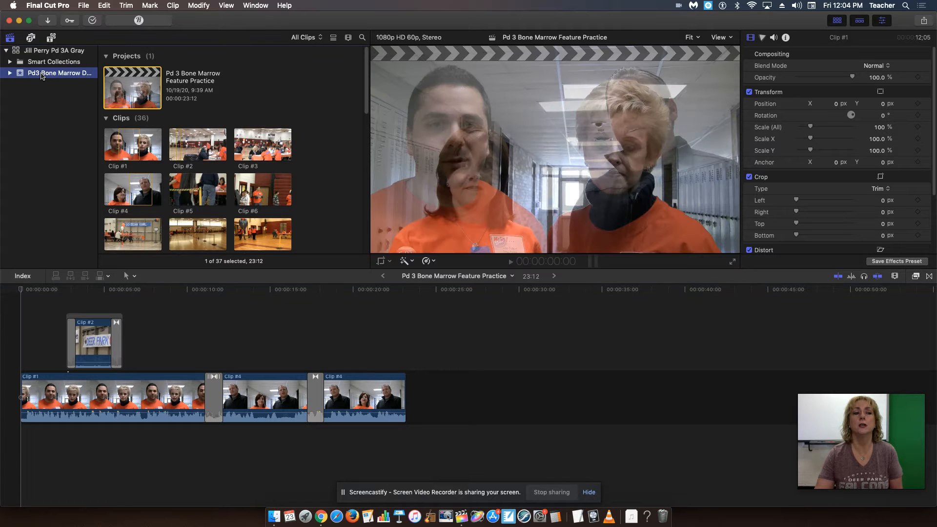
click(128, 81)
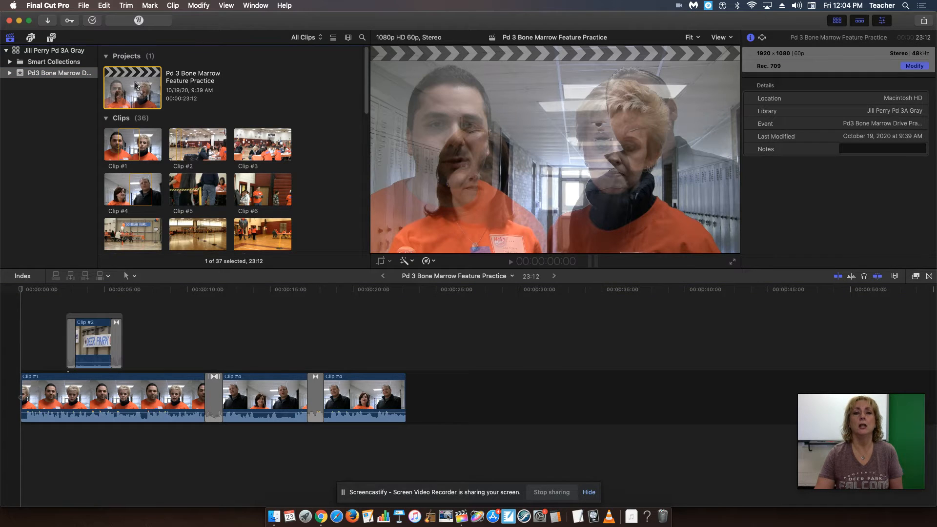
double_click(135, 86)
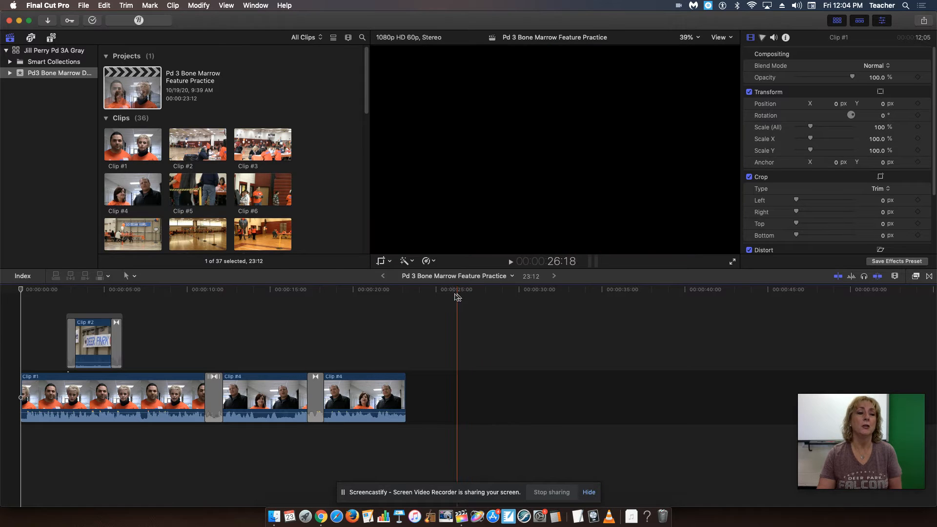
click(320, 169)
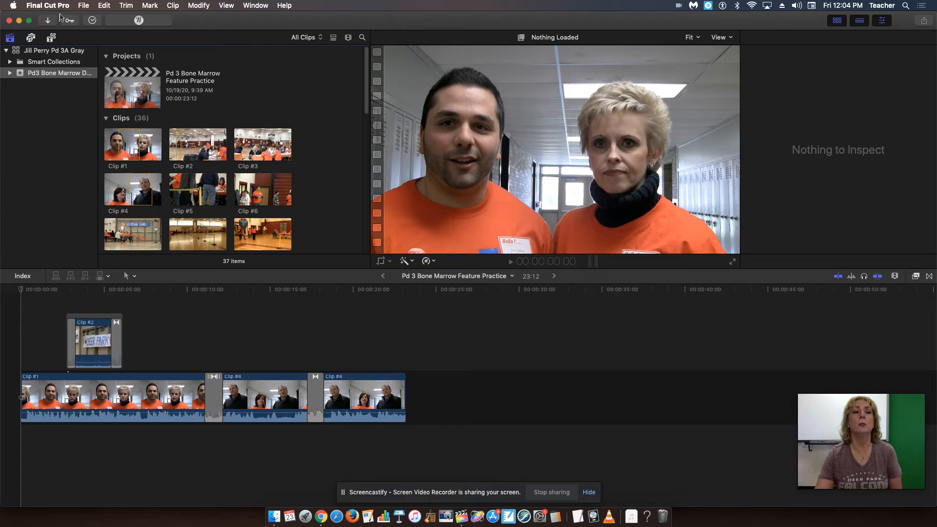
Start a media import and browse to the Downloads folder in the teacher home folder
click(83, 7)
mouse_move(92, 66)
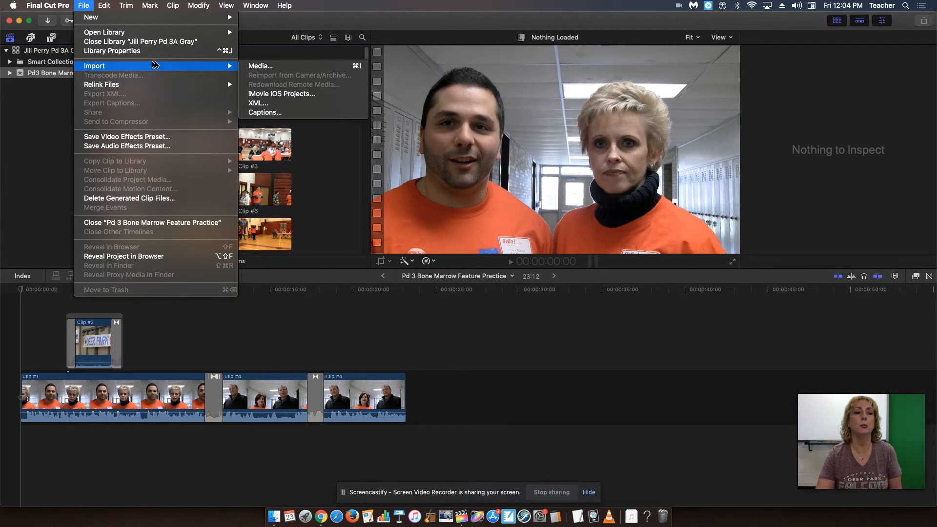
click(253, 67)
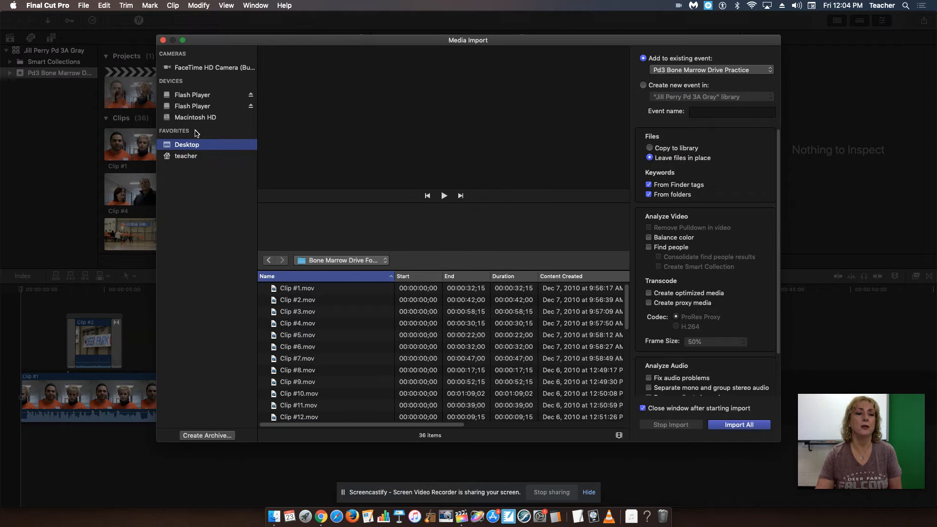
click(185, 157)
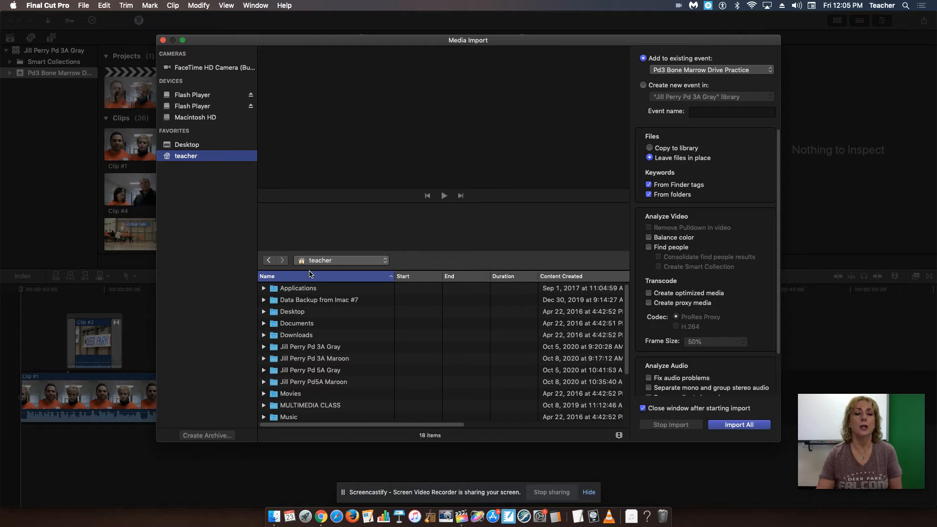
double_click(274, 335)
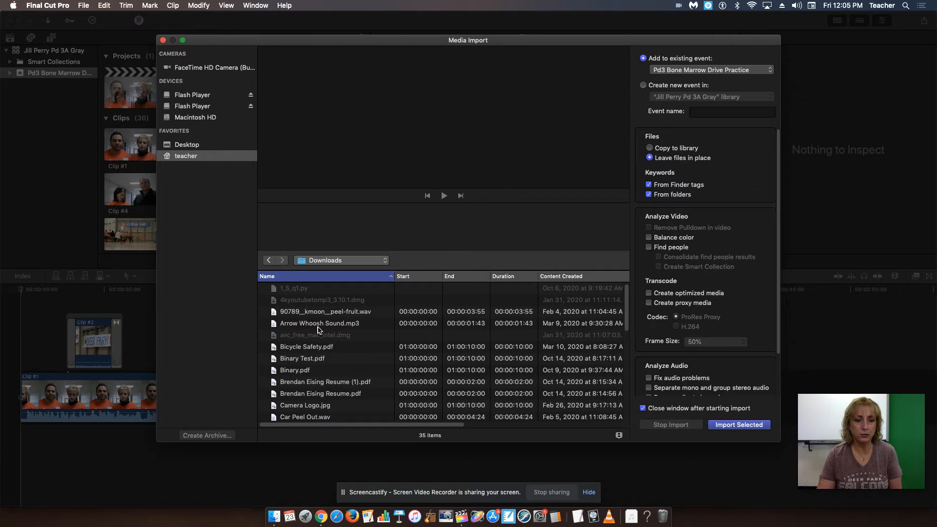
Import the Forget Me Not (1) mp3 into the Pd3 Bone Marrow Drive Practice event, copying the file to the library
scroll(318, 329, down, 1)
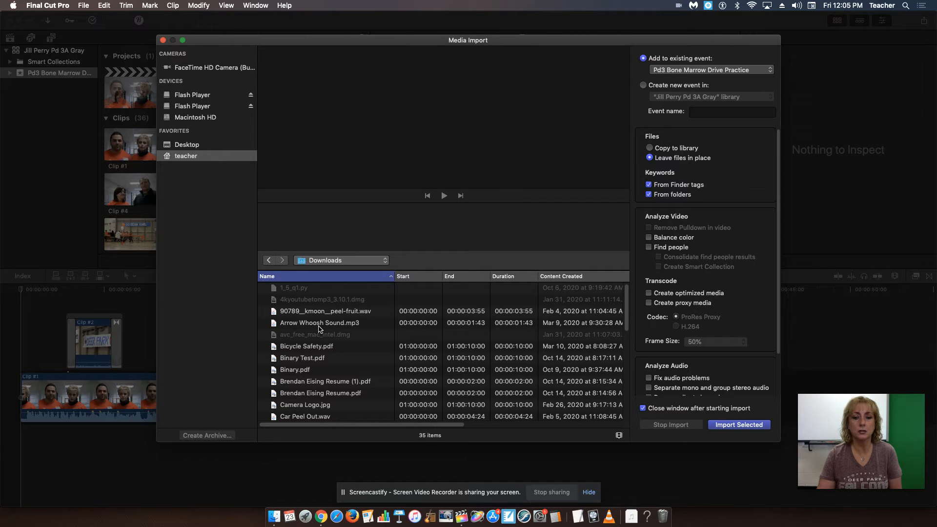
scroll(322, 327, down, 1)
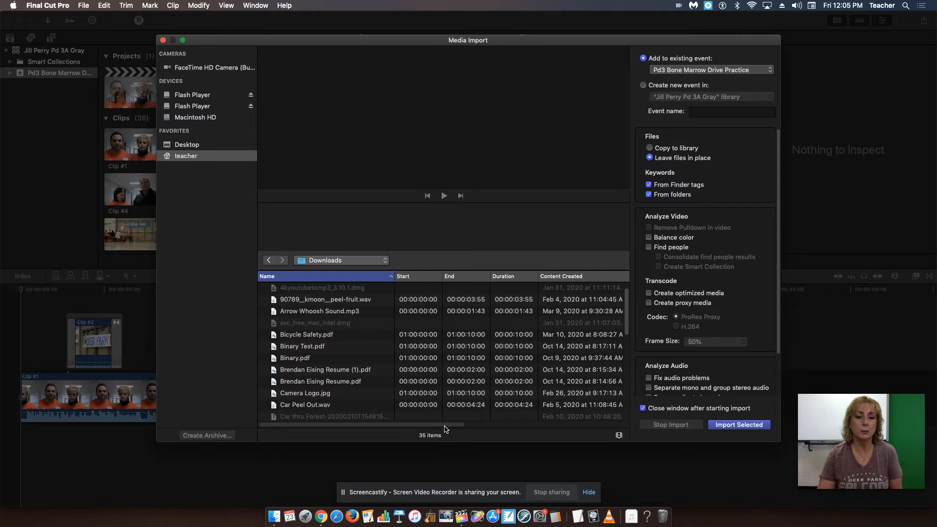
drag(445, 427, 389, 432)
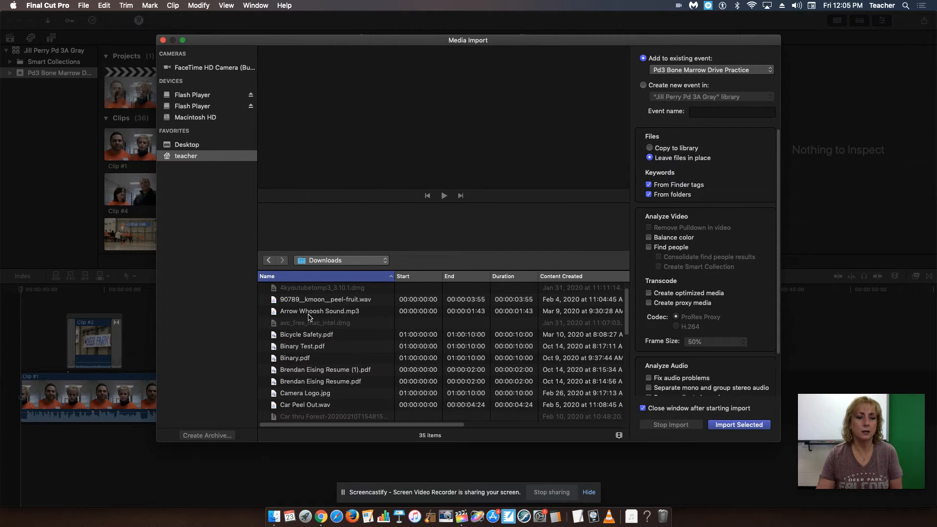
scroll(309, 317, down, 1)
scroll(310, 318, down, 4)
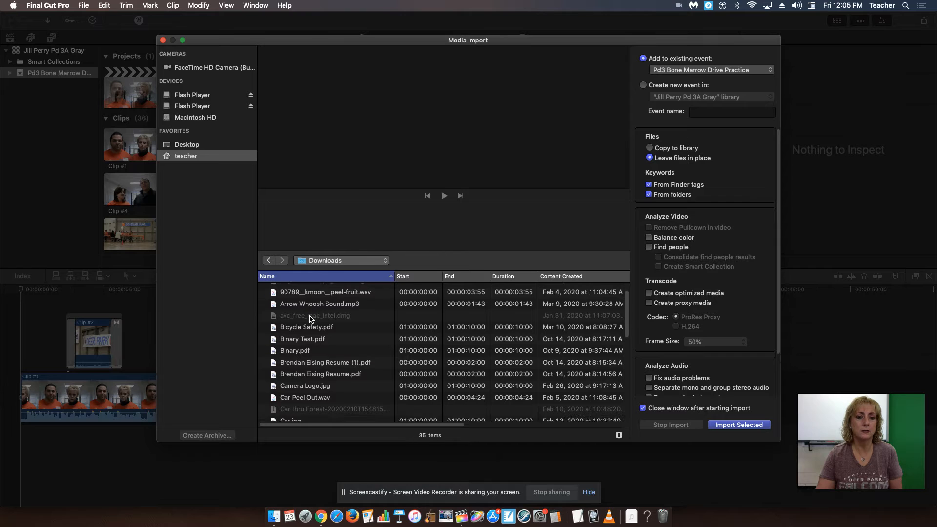
scroll(309, 318, down, 3)
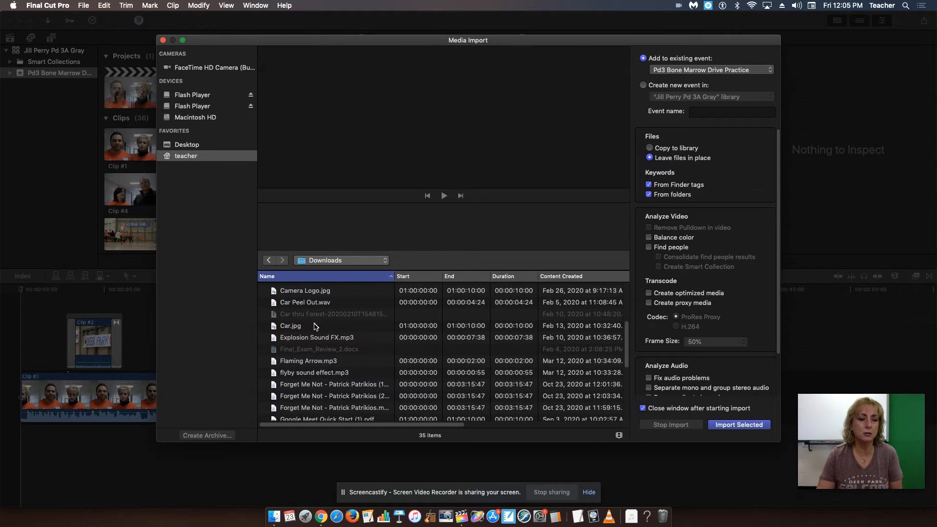
scroll(315, 334, down, 1)
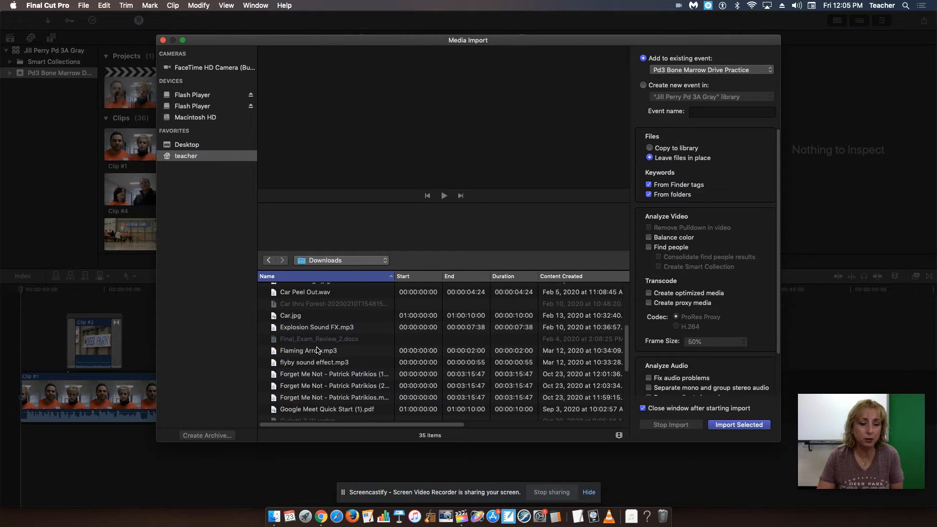
scroll(317, 349, down, 1)
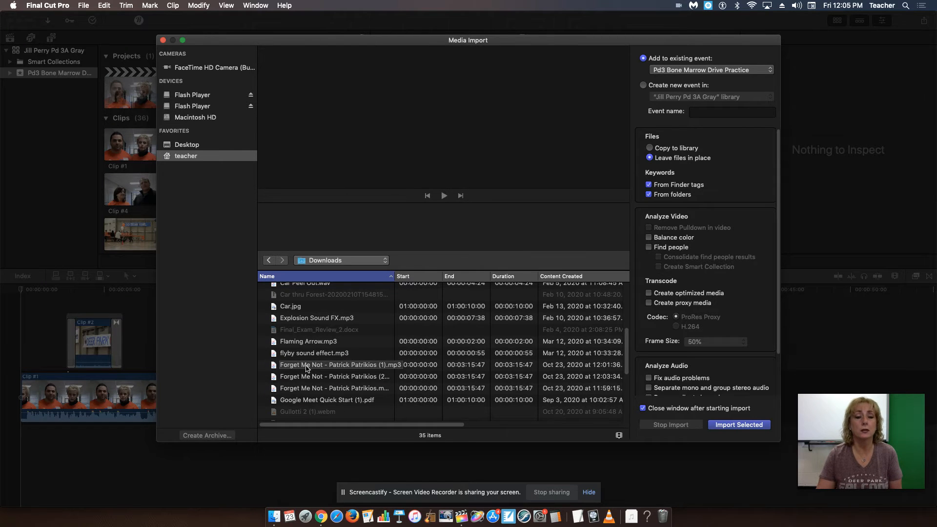
click(307, 365)
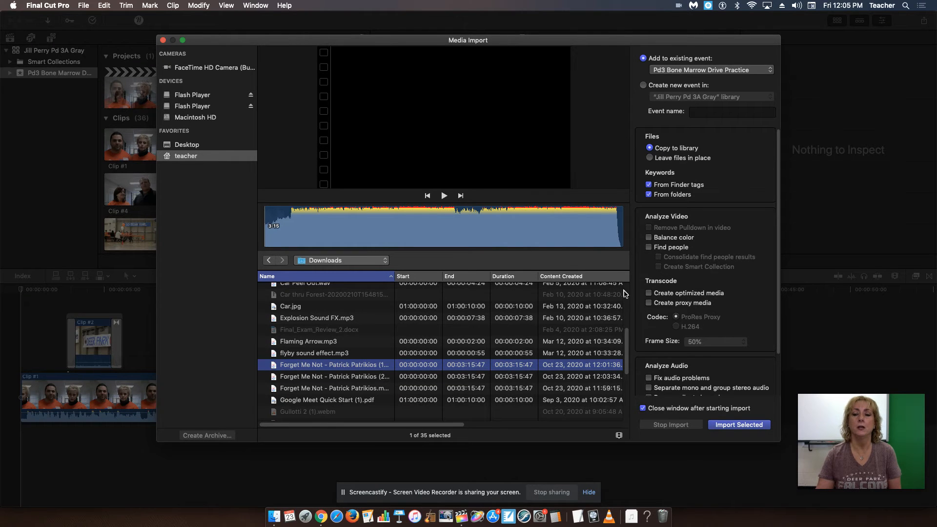
click(735, 425)
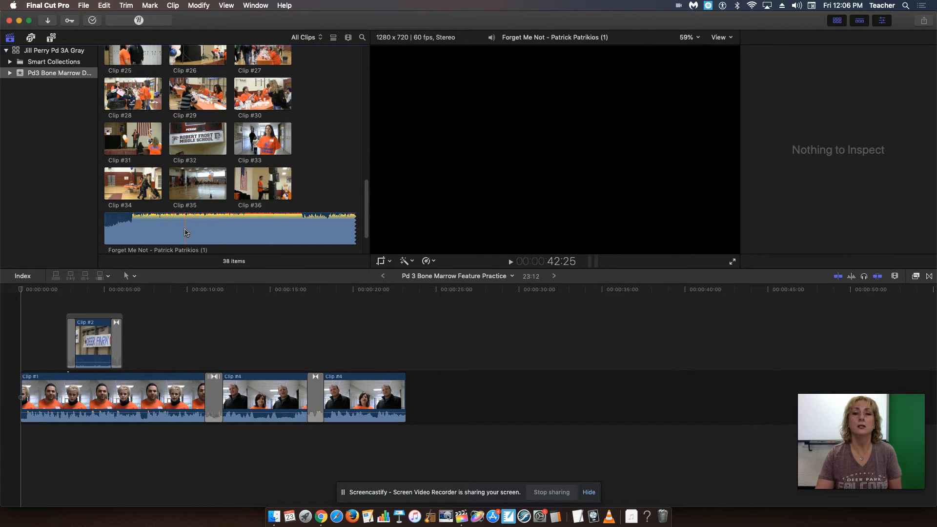
Place the Forget Me Not music beneath Clip #1 at the start of the timeline and play the project
click(124, 225)
drag(124, 224, 17, 439)
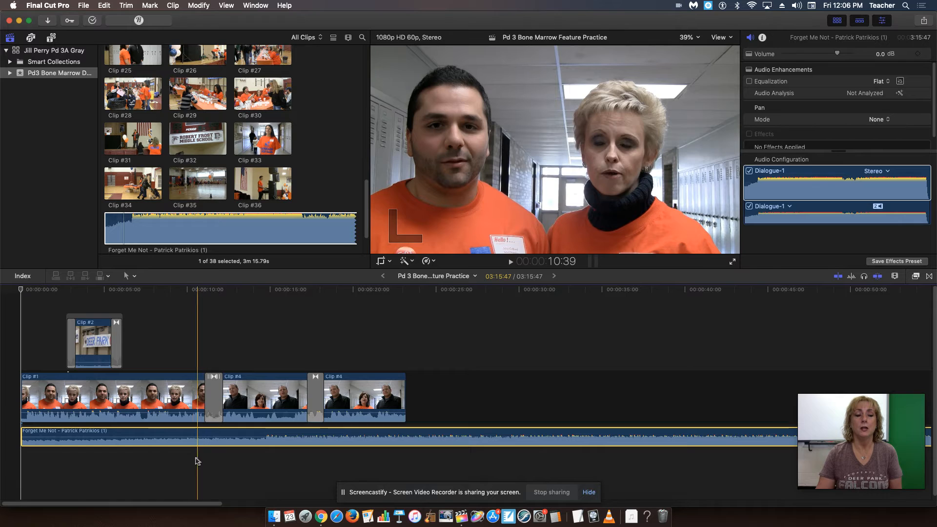
key(space)
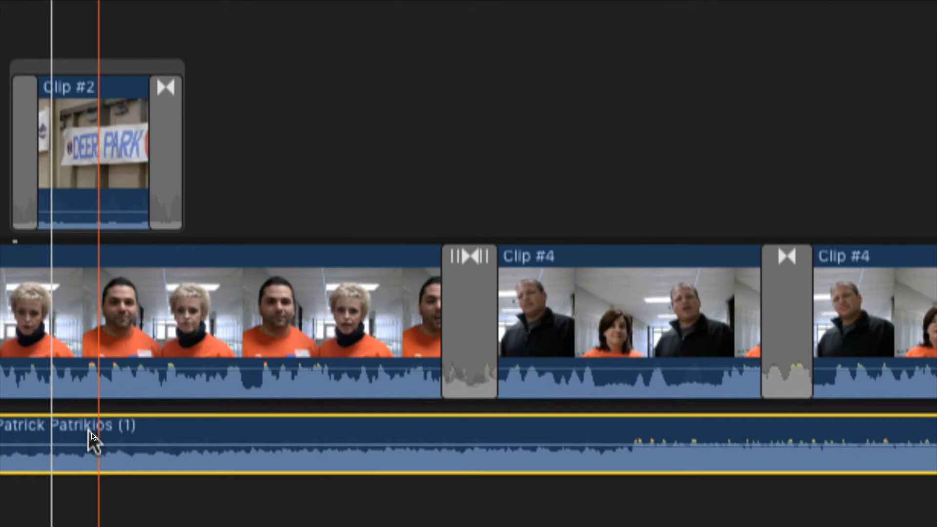
Lower the Forget Me Not music clip's volume to -14 dB and play the opening to check it against the voices
mouse_move(94, 446)
drag(94, 434, 94, 444)
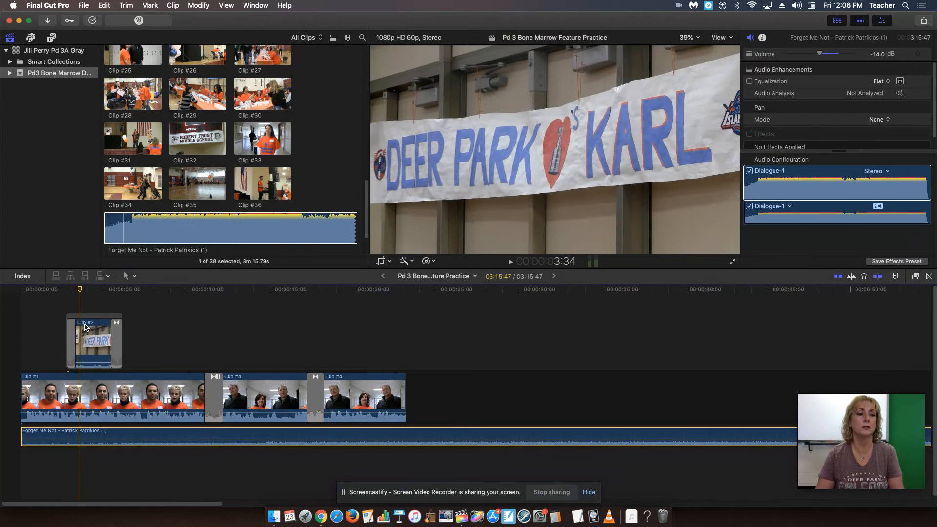
key(space)
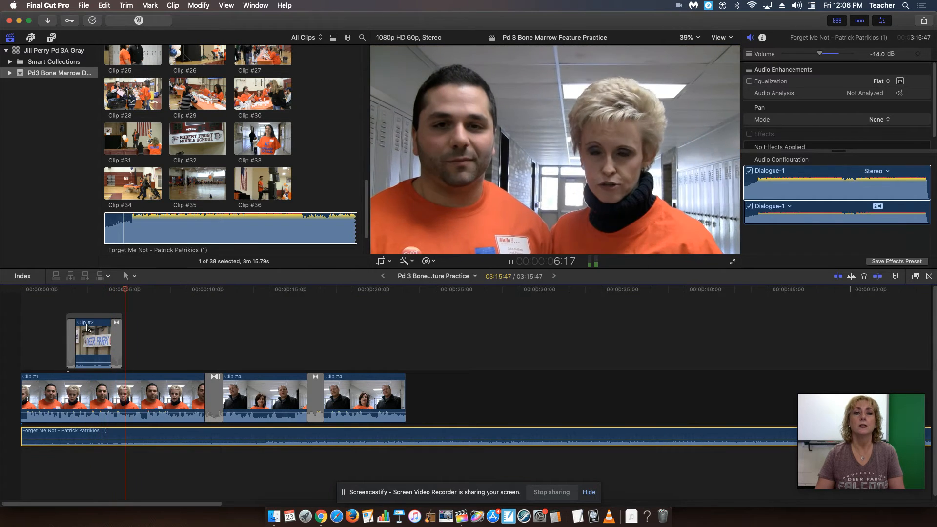
key(space)
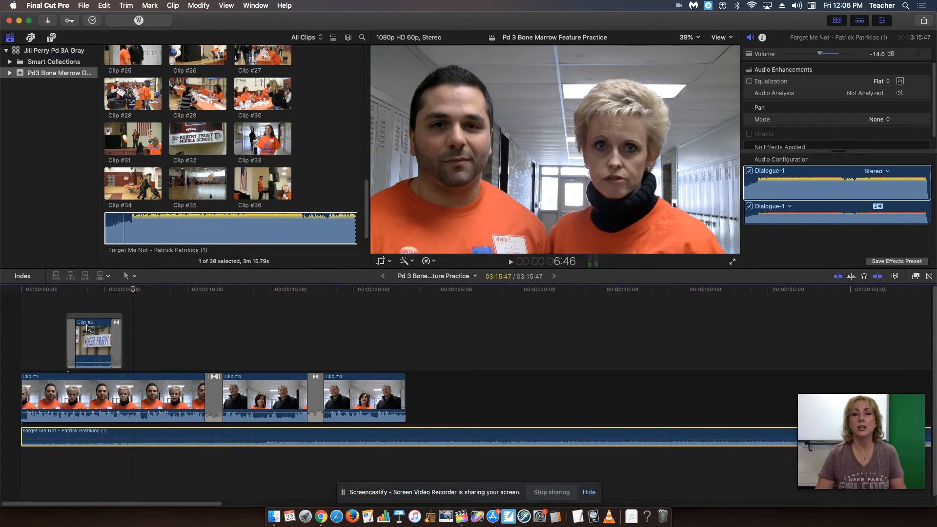
Raise the music clip's volume to about -5 dB and play the project to compare it with the dialogue
drag(109, 436, 114, 438)
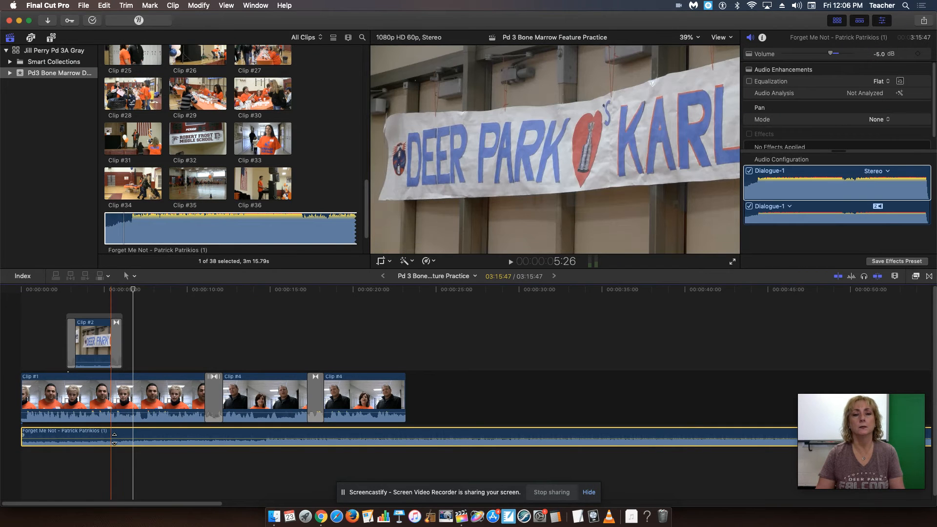
key(space)
key(space)
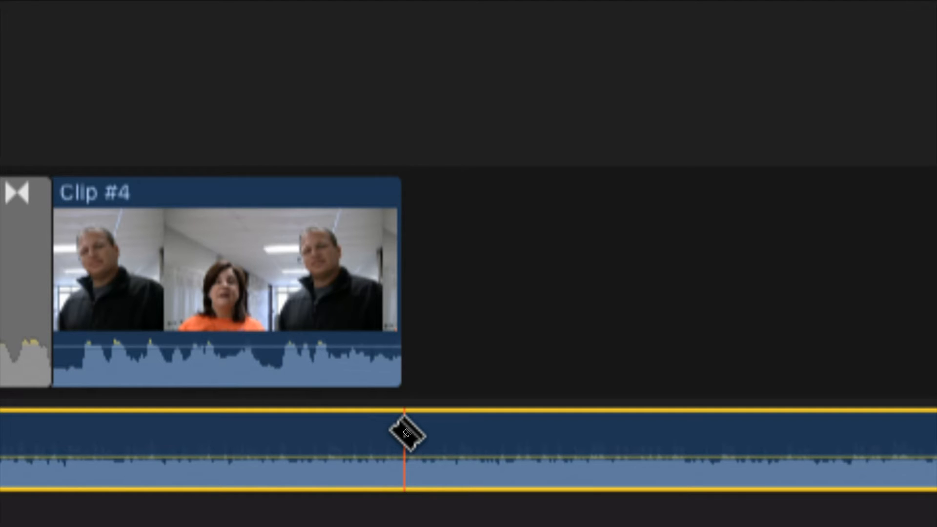
Split the music at the end of the last Clip #4 and delete the excess music along with the leftover gap
click(407, 433)
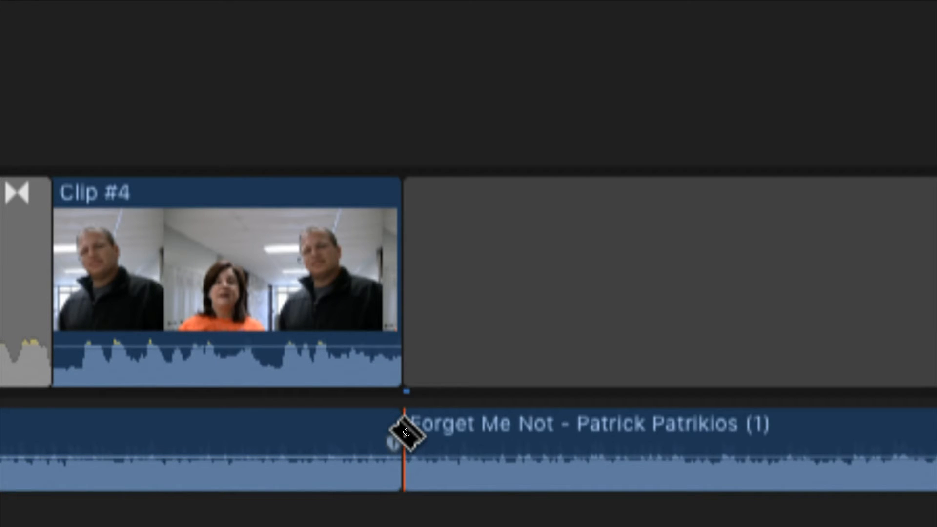
key(a)
click(452, 427)
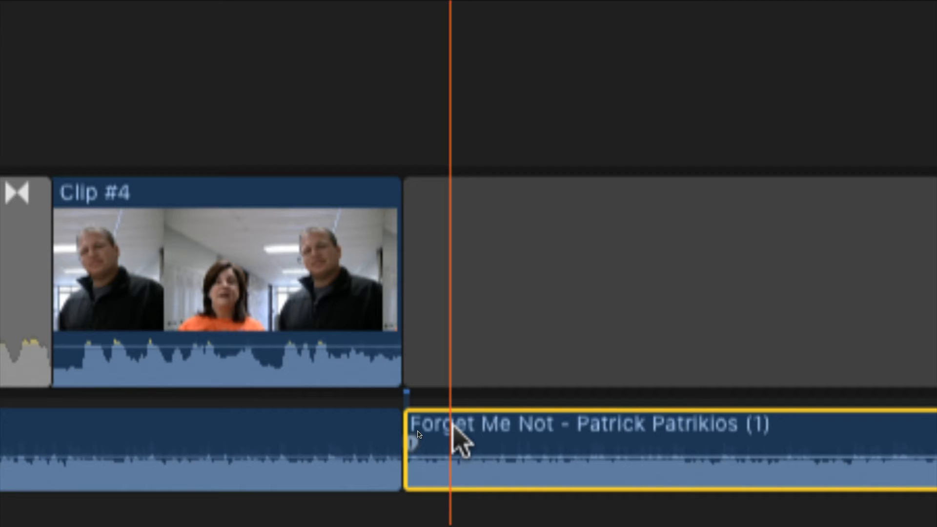
key(Delete)
click(490, 288)
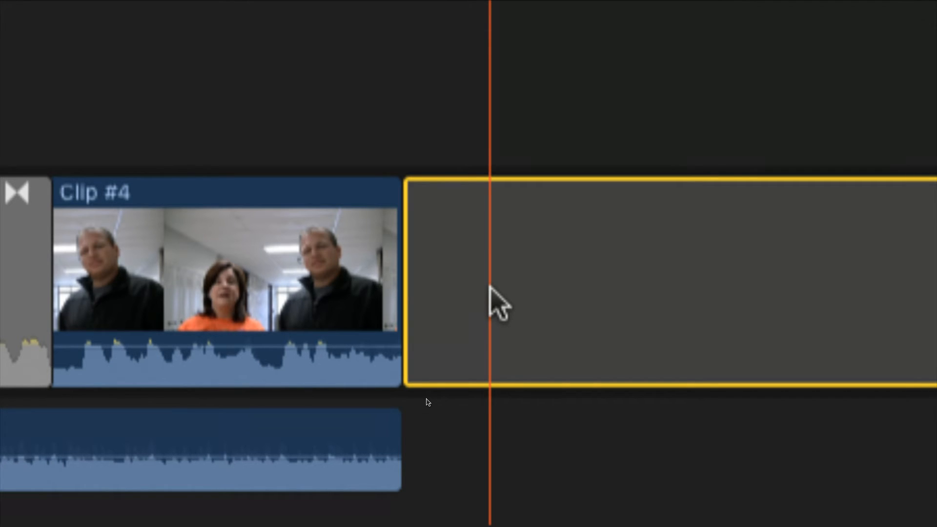
key(Delete)
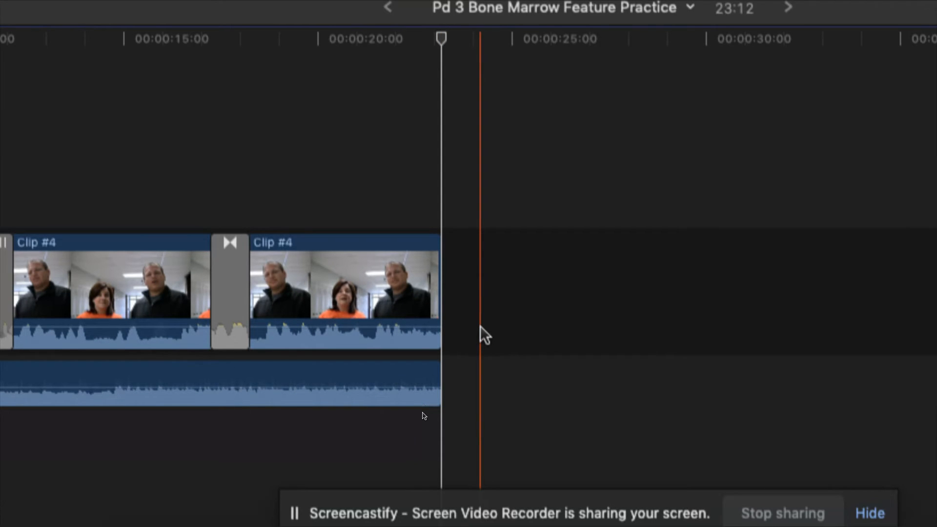
Play the last couple of seconds of the project to hear how the music ends
click(355, 39)
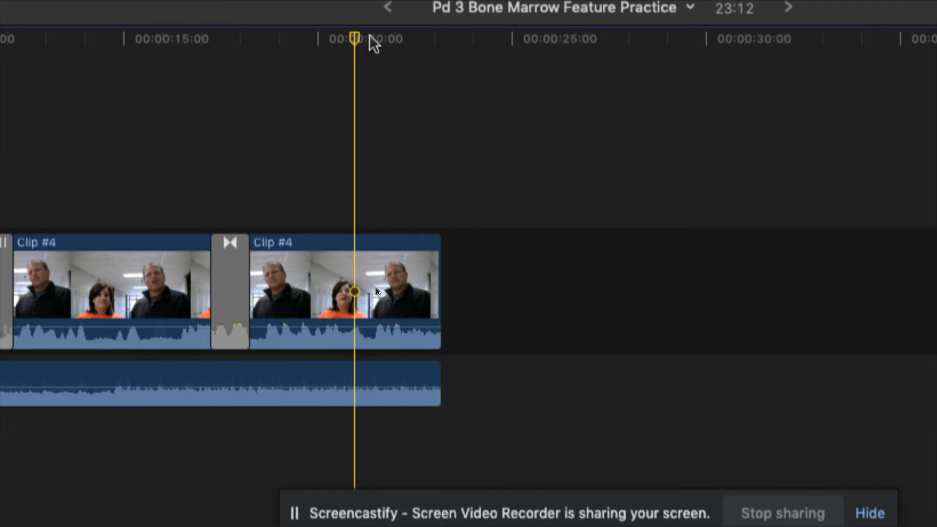
click(375, 39)
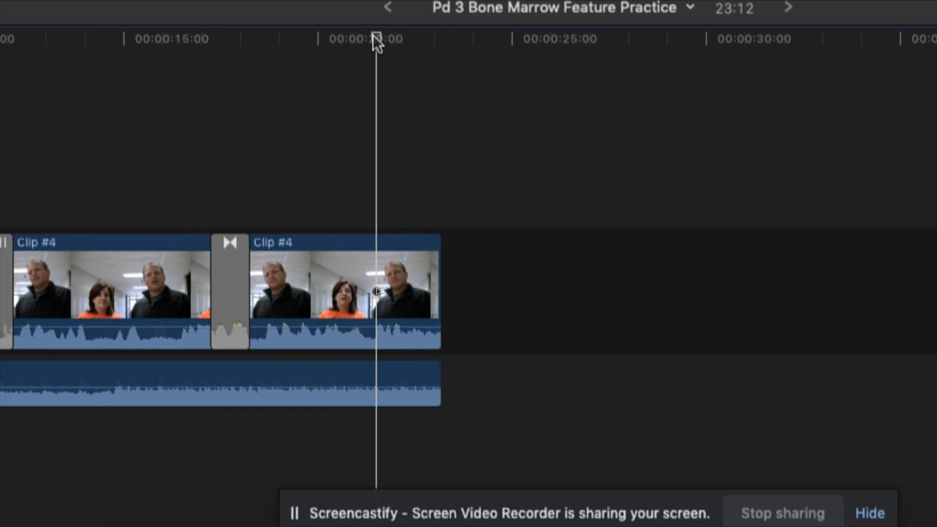
key(space)
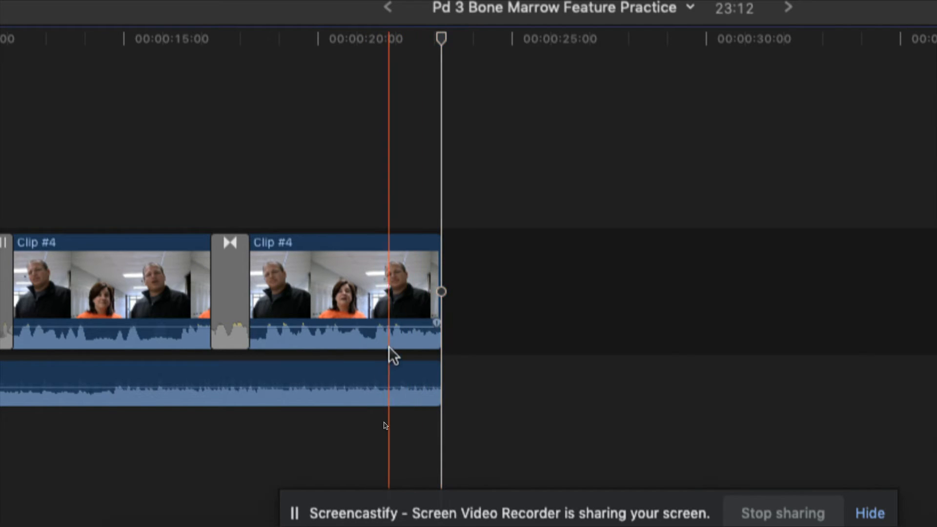
Lower the music's volume and add fades of about 2.5 seconds at its end and start, playing the ending to check
drag(396, 385, 387, 435)
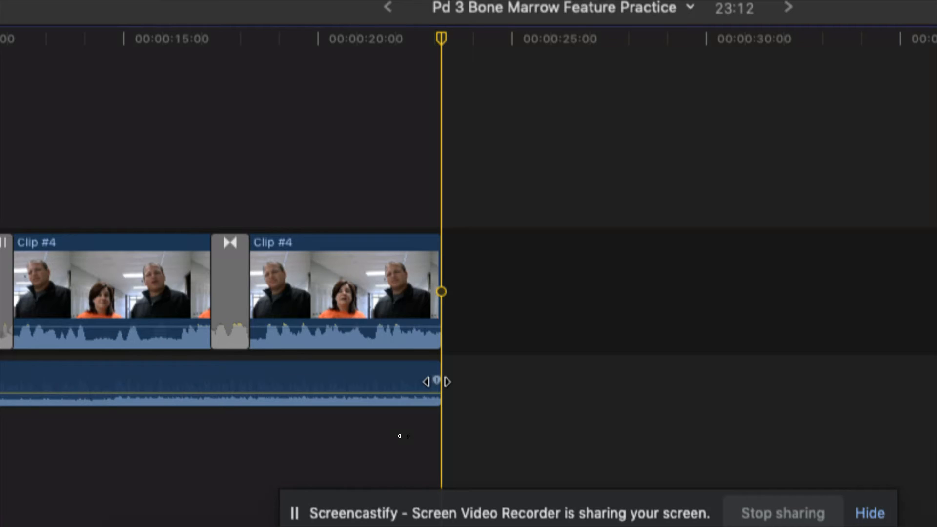
drag(404, 436, 363, 435)
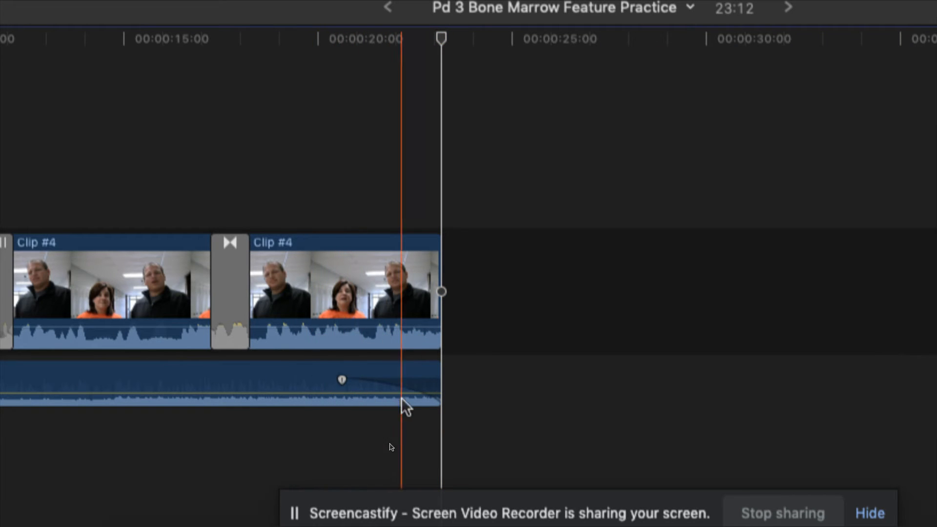
click(326, 34)
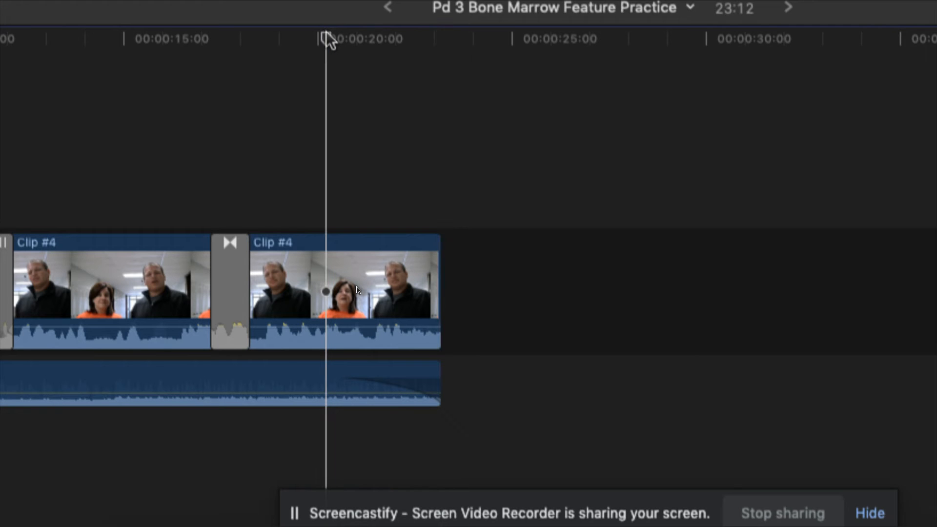
key(space)
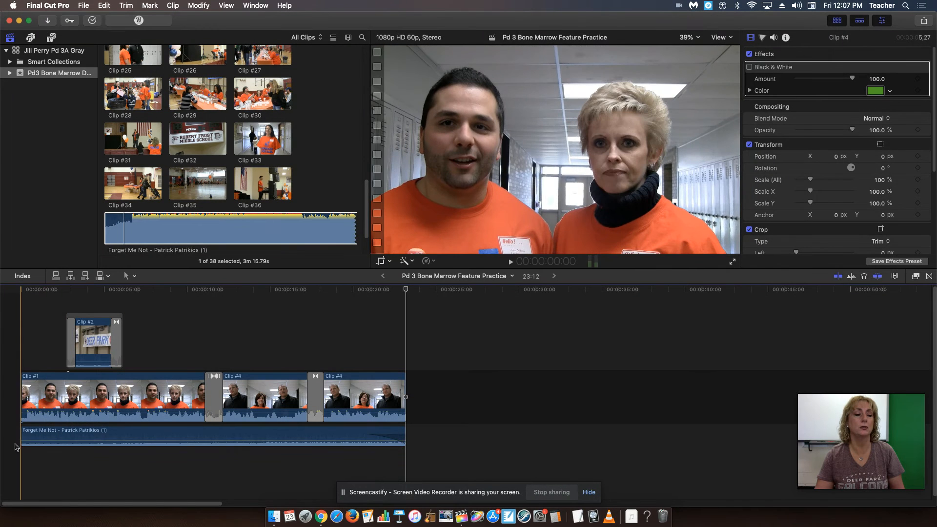
drag(22, 434, 64, 434)
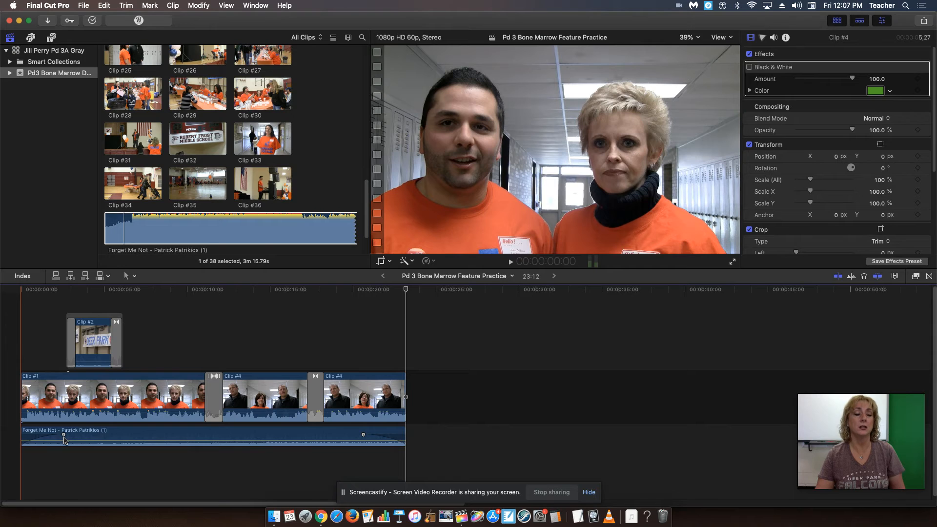
Display the large audio meters and play Clip #1 from about 8 seconds to check its levels
drag(824, 428, 696, 434)
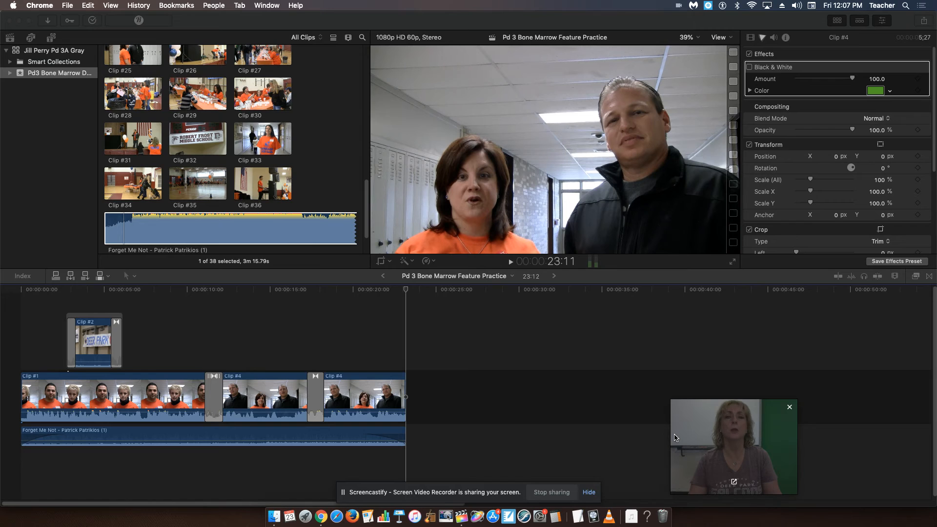
click(594, 264)
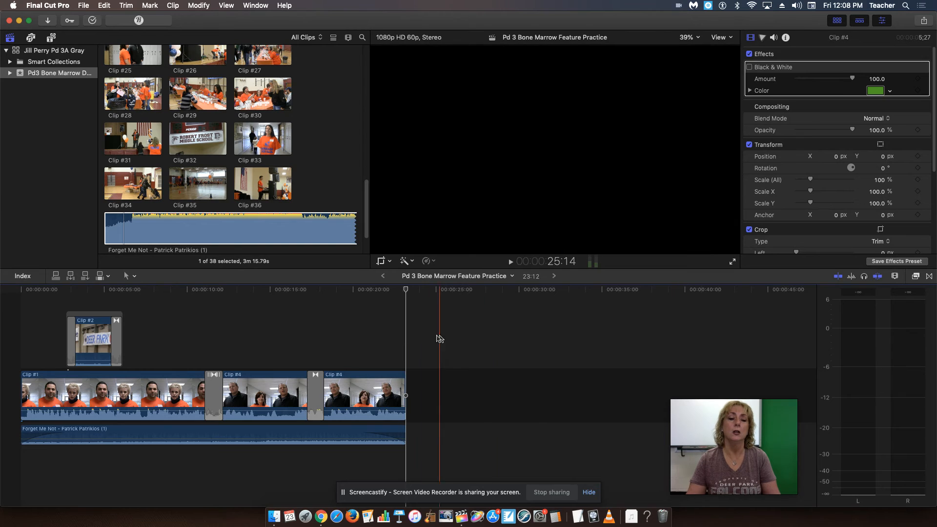
click(150, 289)
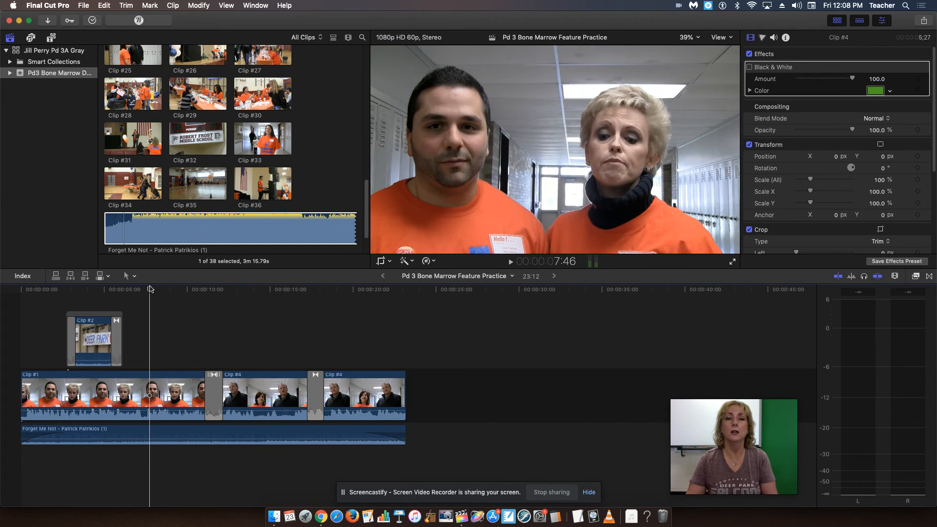
key(space)
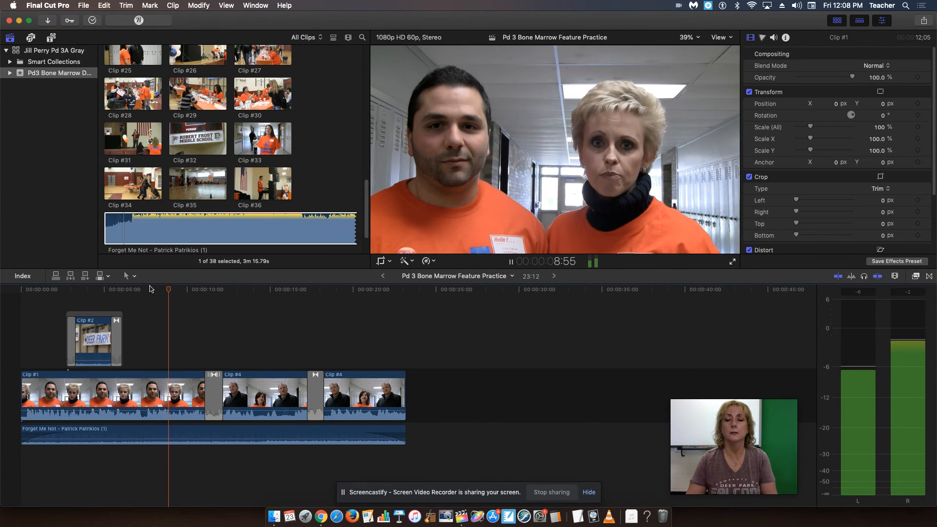
key(space)
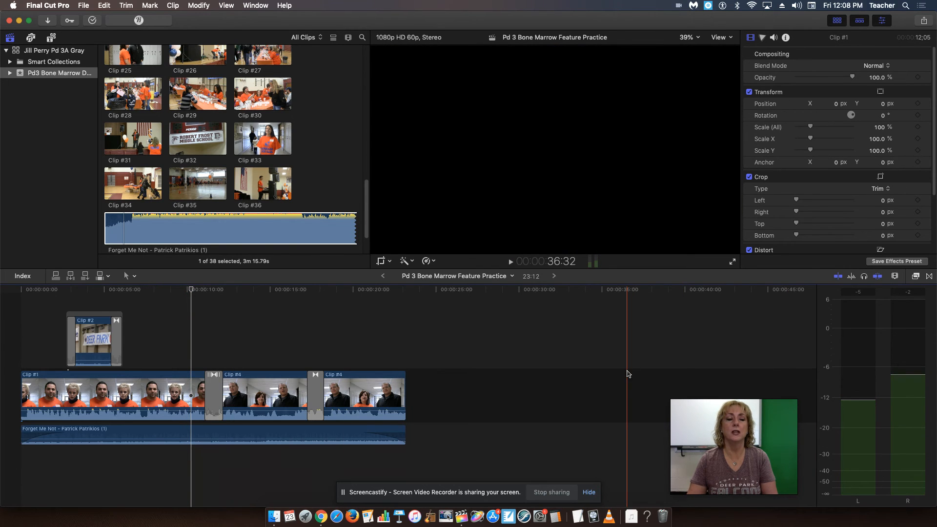
Adjust Clip #1's audio volume slightly and replay it from about 8 seconds while watching the meters
drag(183, 412, 181, 411)
click(151, 289)
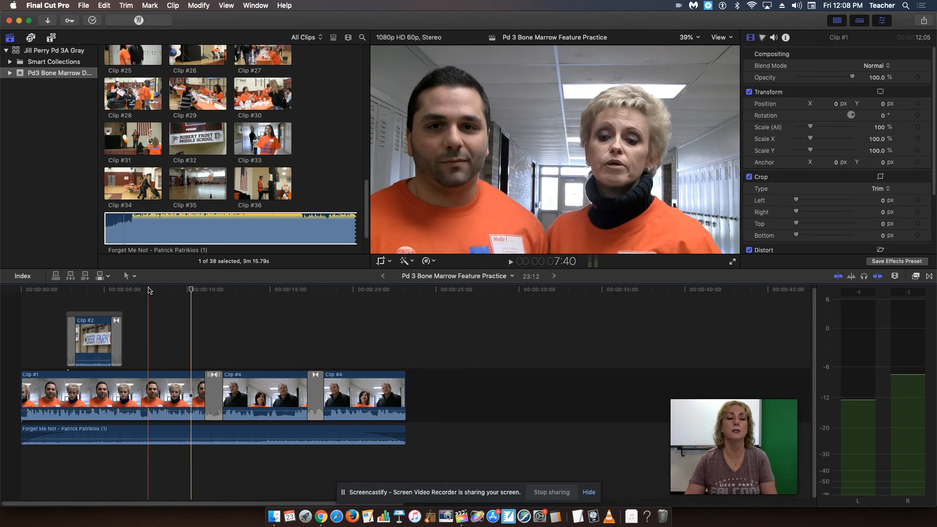
key(space)
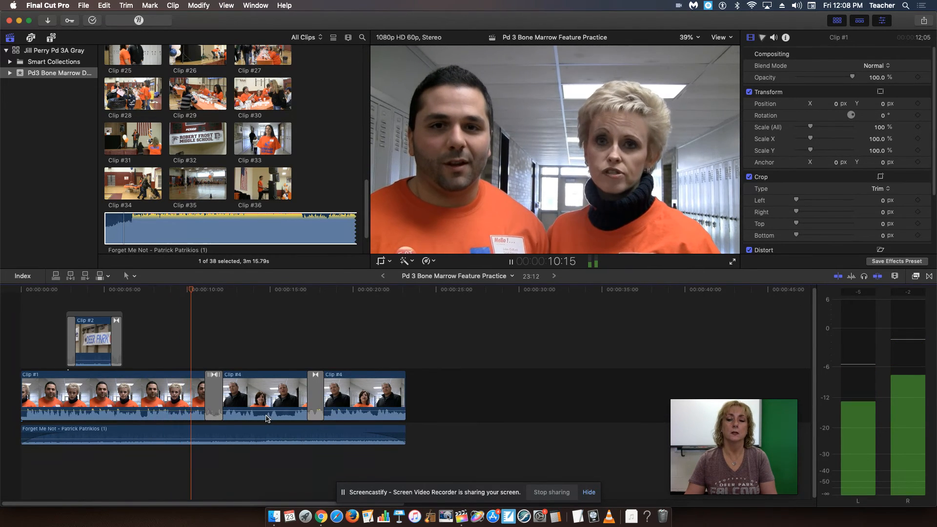
key(space)
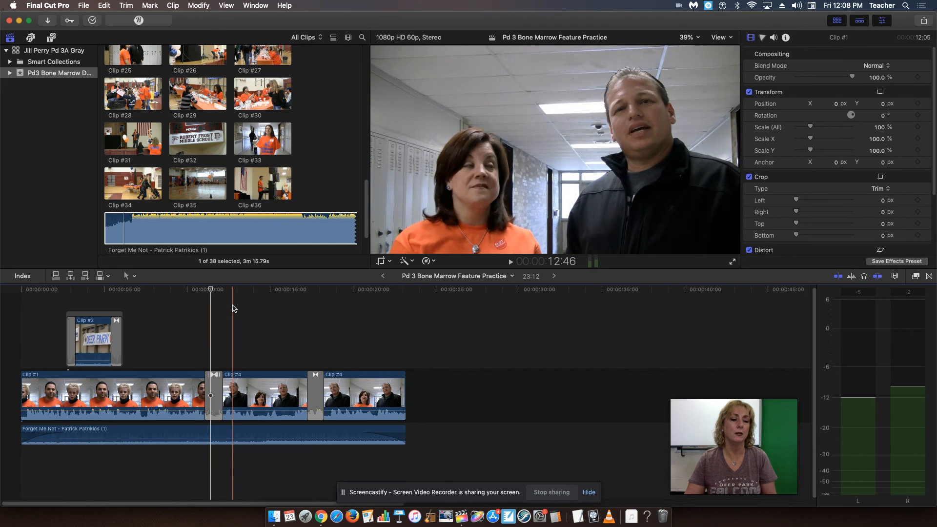
Play the first Clip #4 from about 13 seconds with its volume raised, and lower its volume to stop the peaking
click(233, 289)
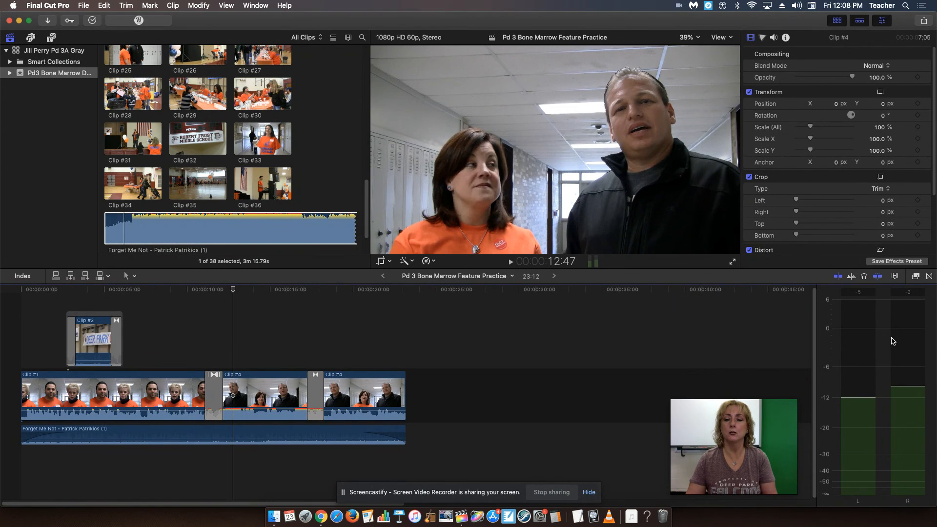
key(space)
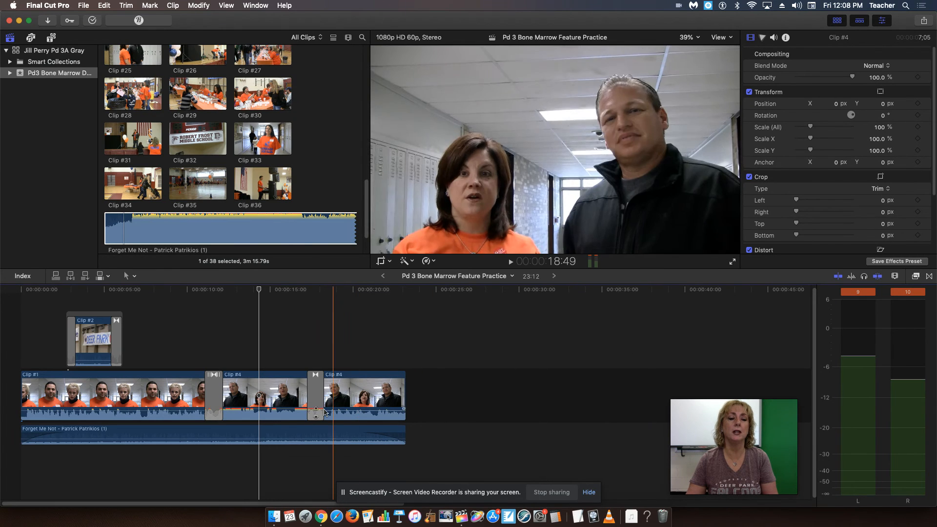
drag(289, 408, 289, 416)
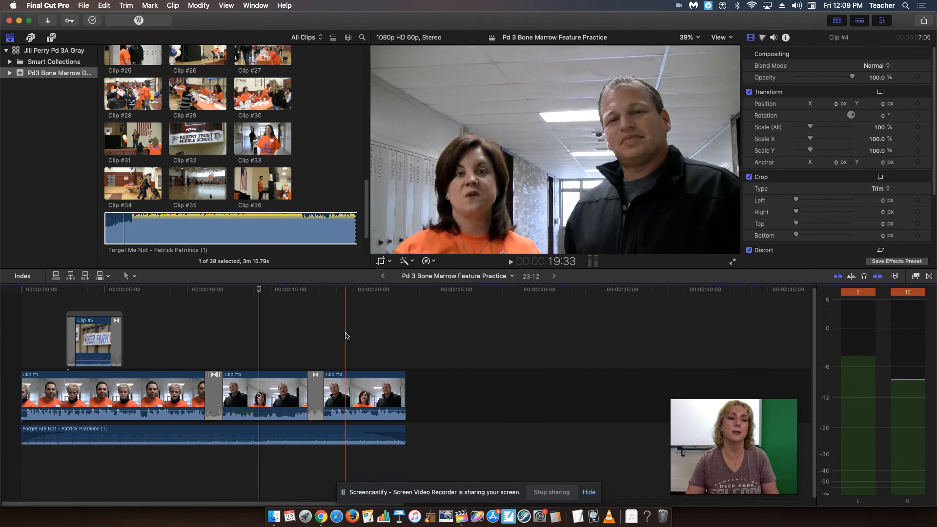
Switch to Chrome, view the sound effects in the YouTube audio library, and return to the Final Cut Pro timeline
click(319, 516)
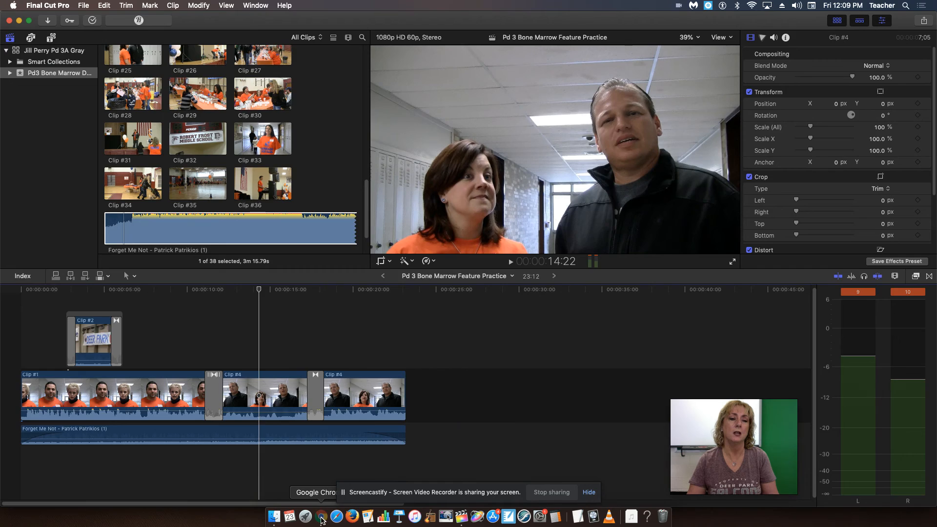
click(211, 96)
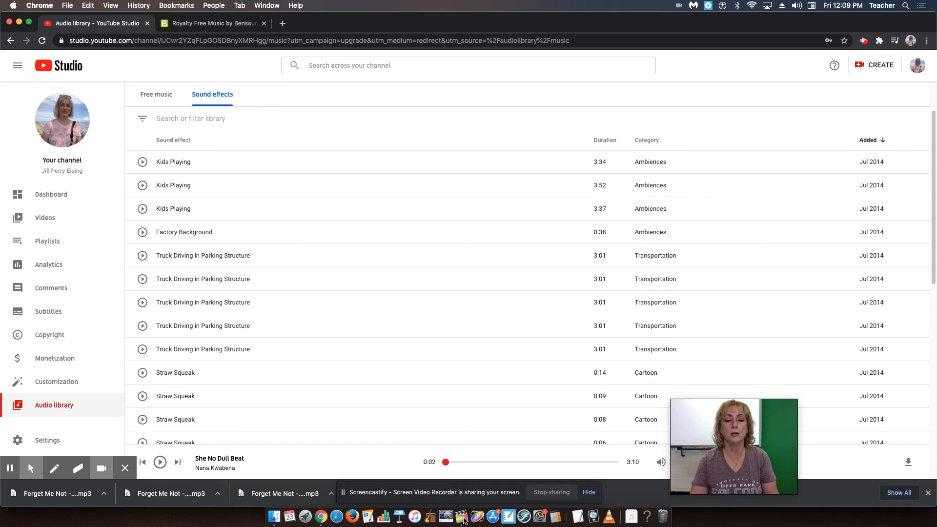
click(463, 518)
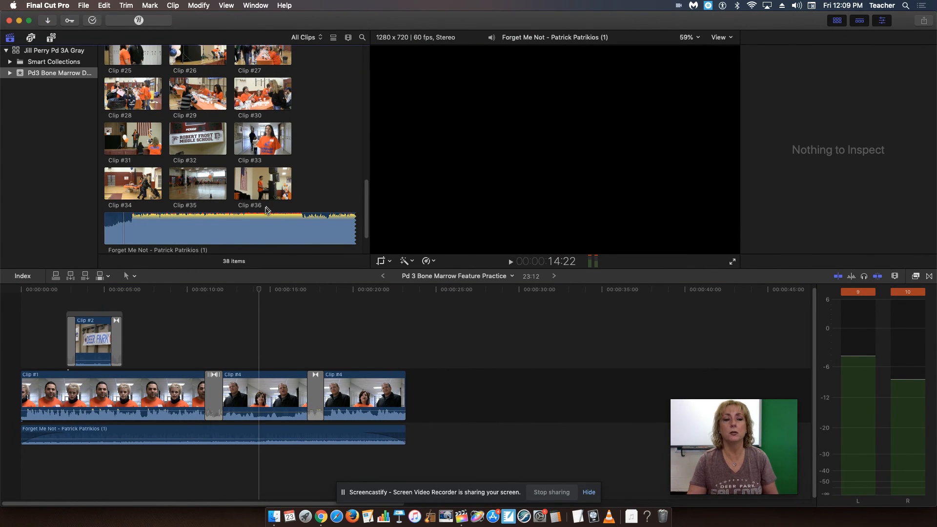
click(446, 379)
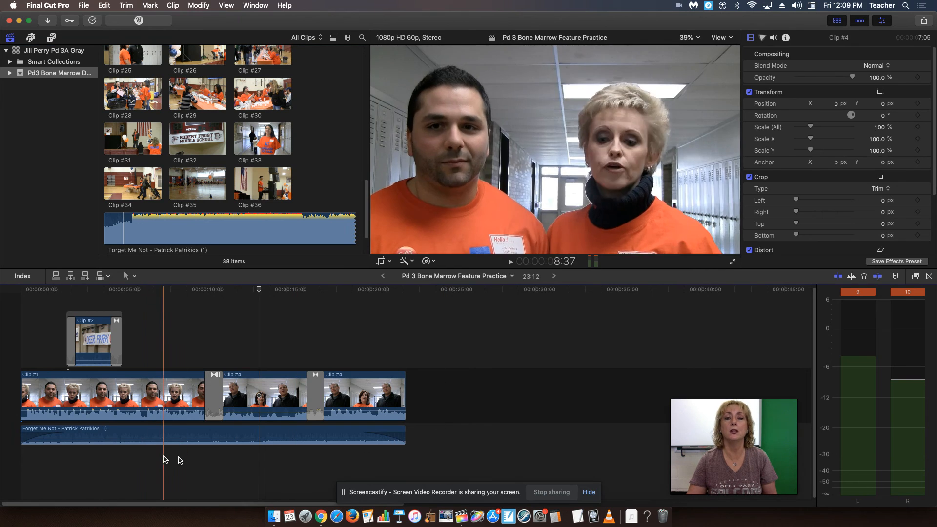